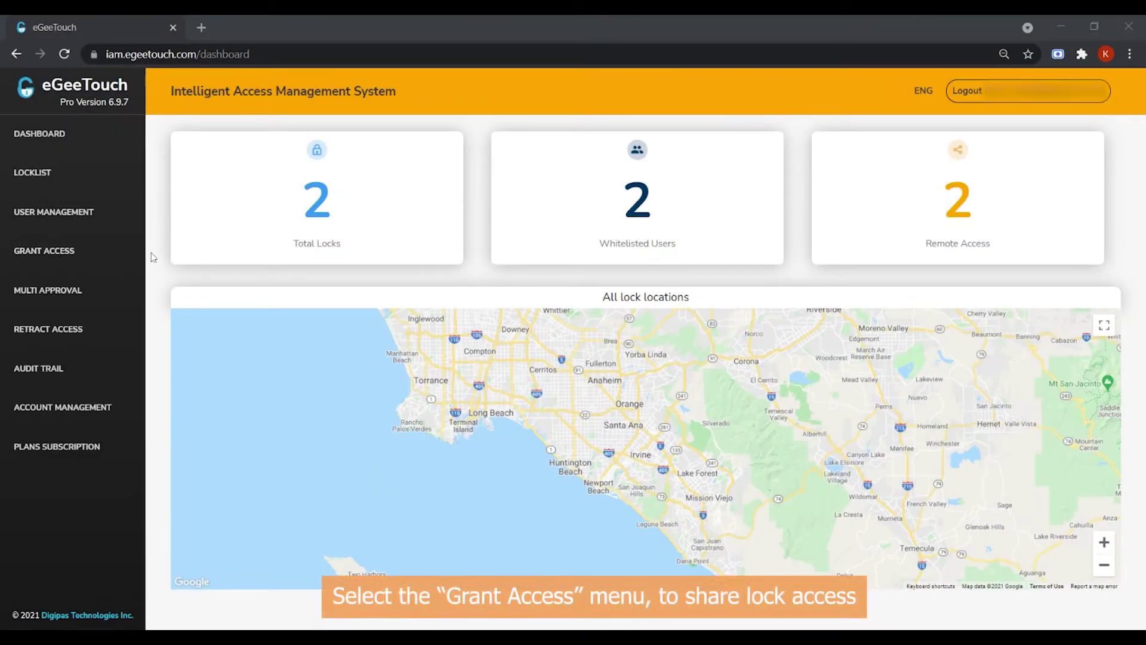
Step: Start a new access grant for the lock My New Lock 2 and add demo_iam as the individual recipient
left_click(101, 260)
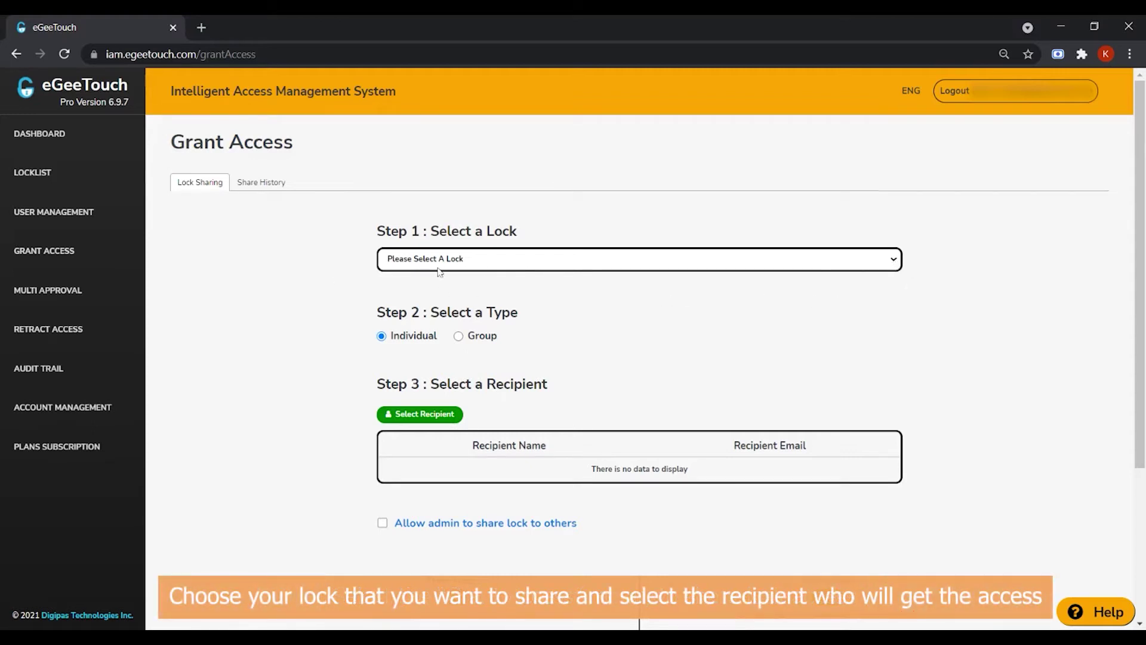
left_click(430, 293)
scroll(537, 335, "down", 1)
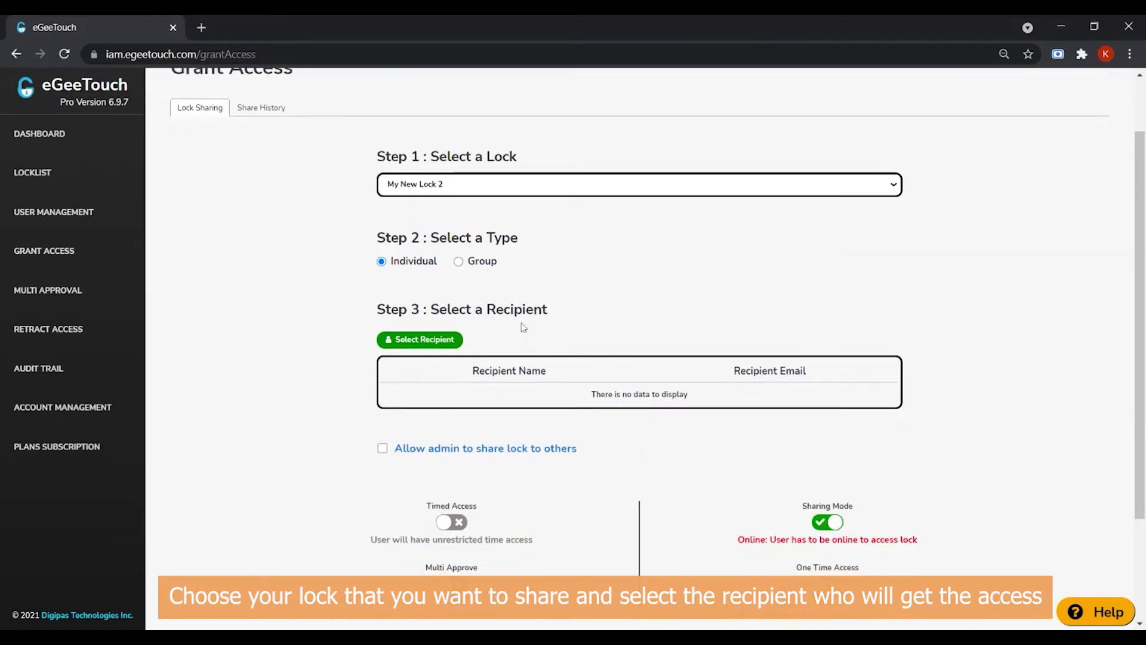
scroll(518, 322, "down", 1)
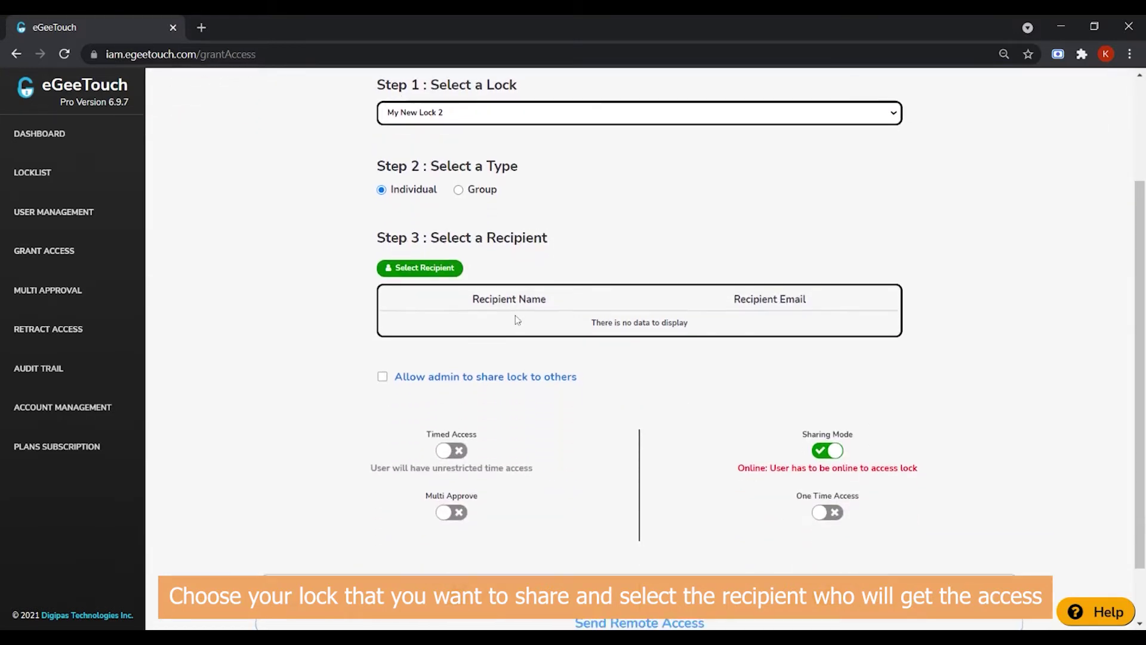
scroll(511, 250, "down", 1)
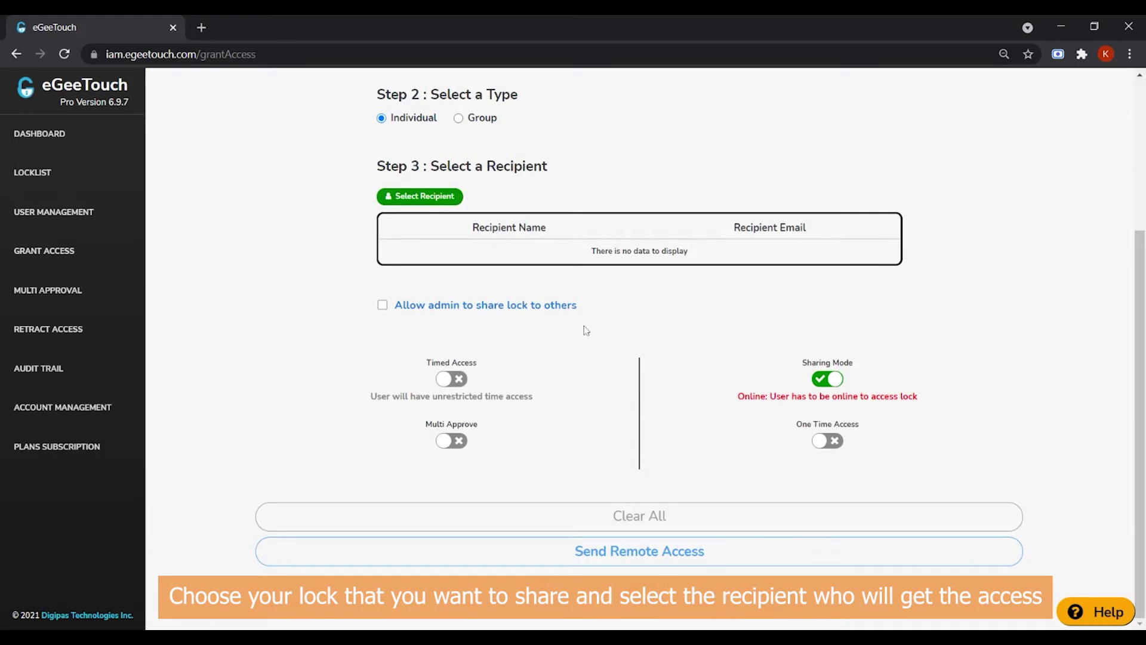
left_click(427, 196)
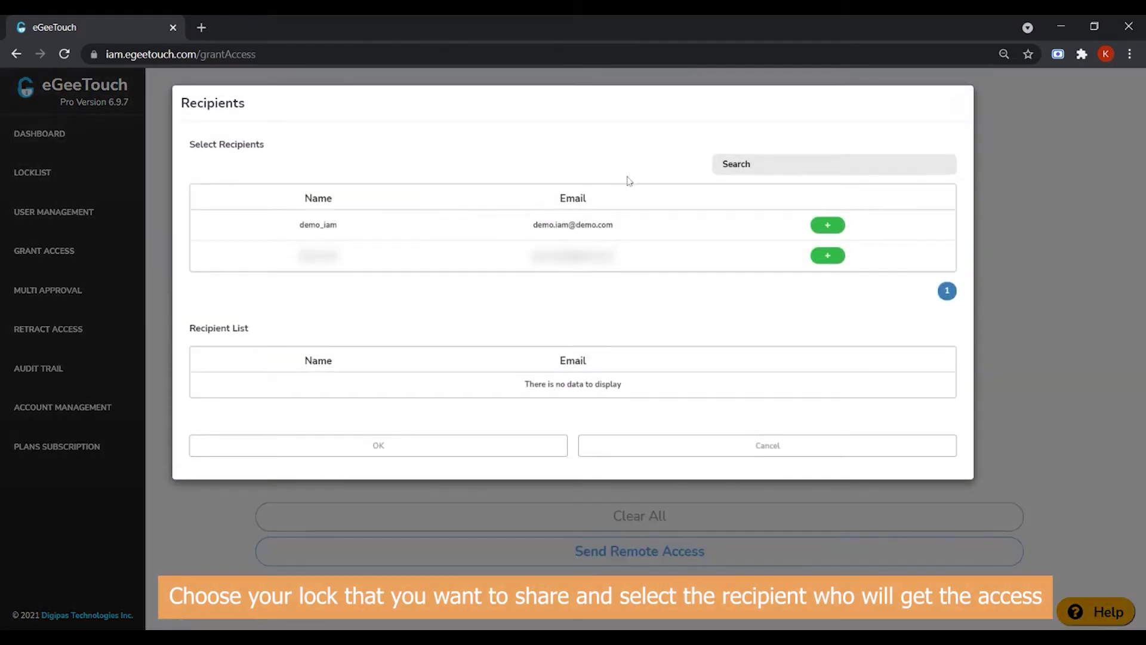
left_click(840, 227)
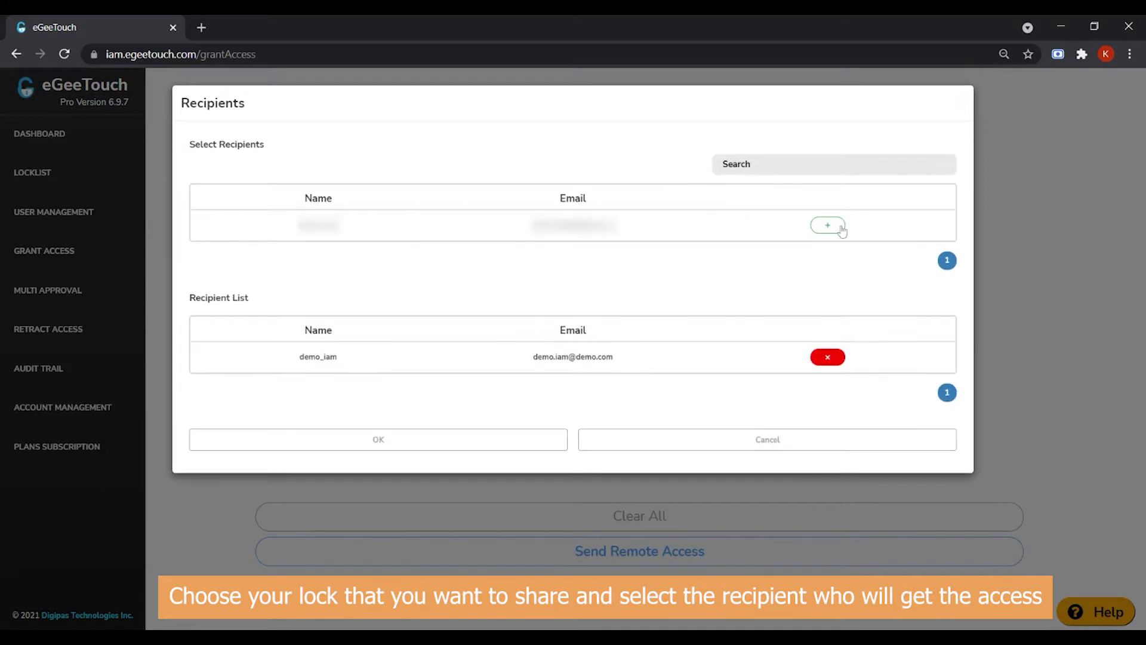
left_click(460, 442)
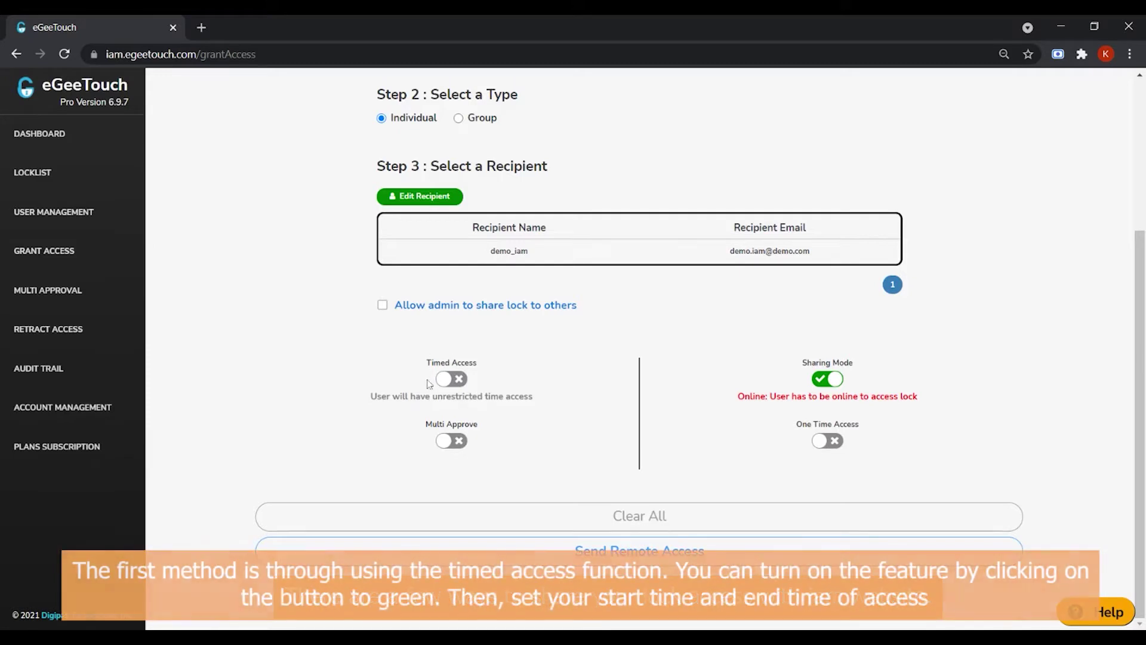
Step: Try Timed Access with a 09/21/2021, 10:00 AM start and a chosen end time, and One Time Access, switching each back off
left_click(466, 382)
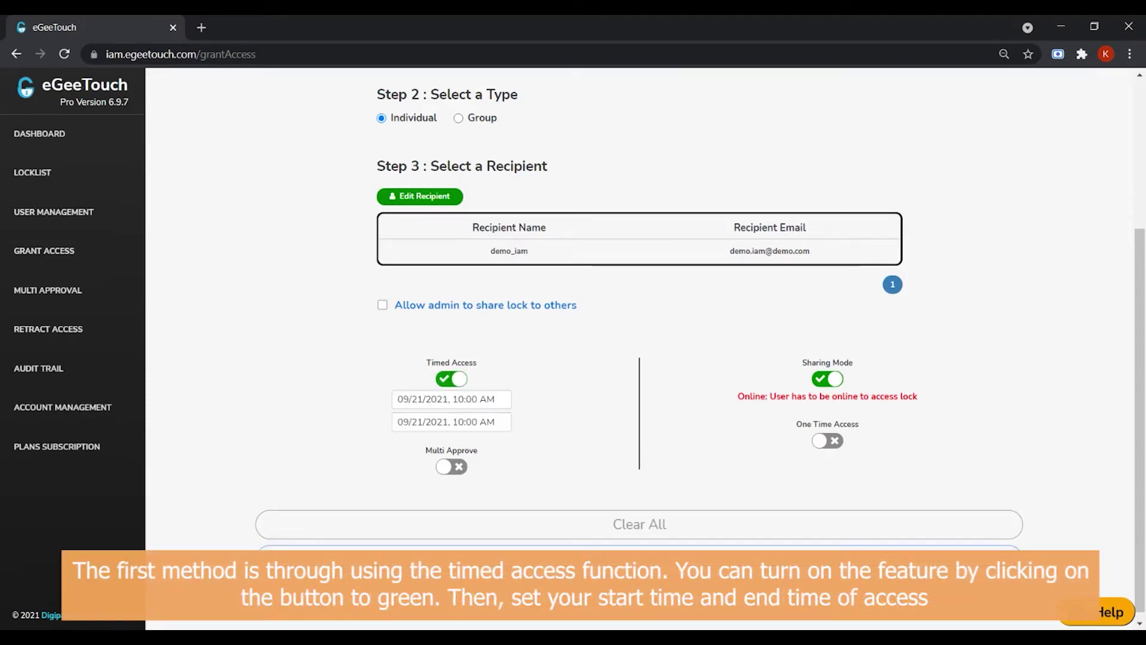
left_click(449, 399)
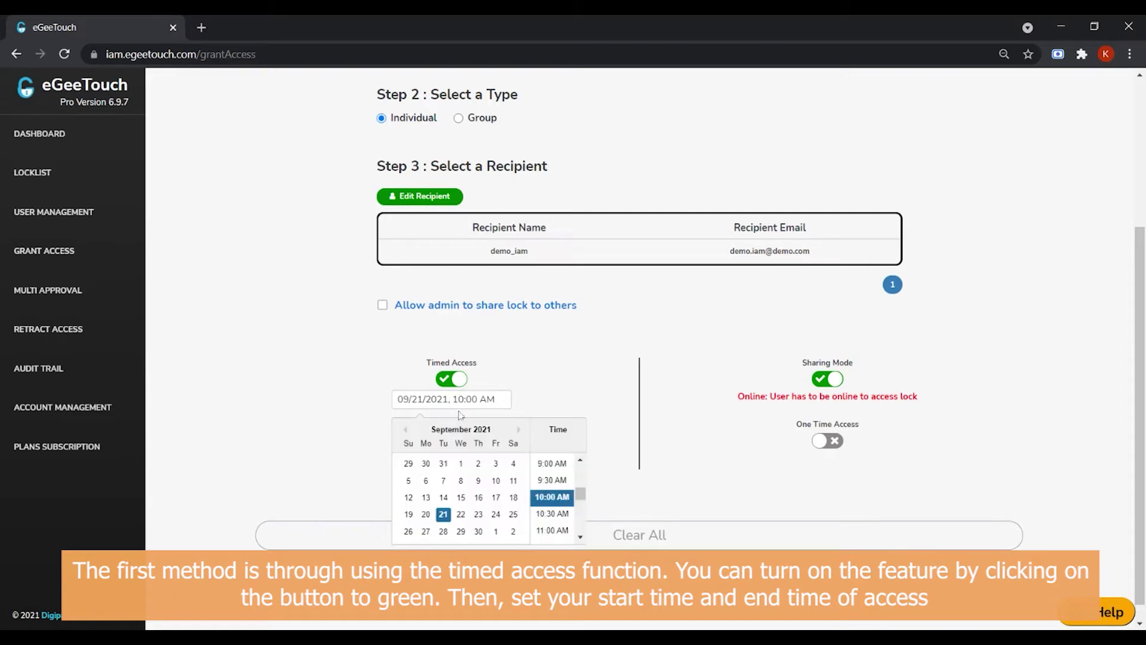
left_click(541, 500)
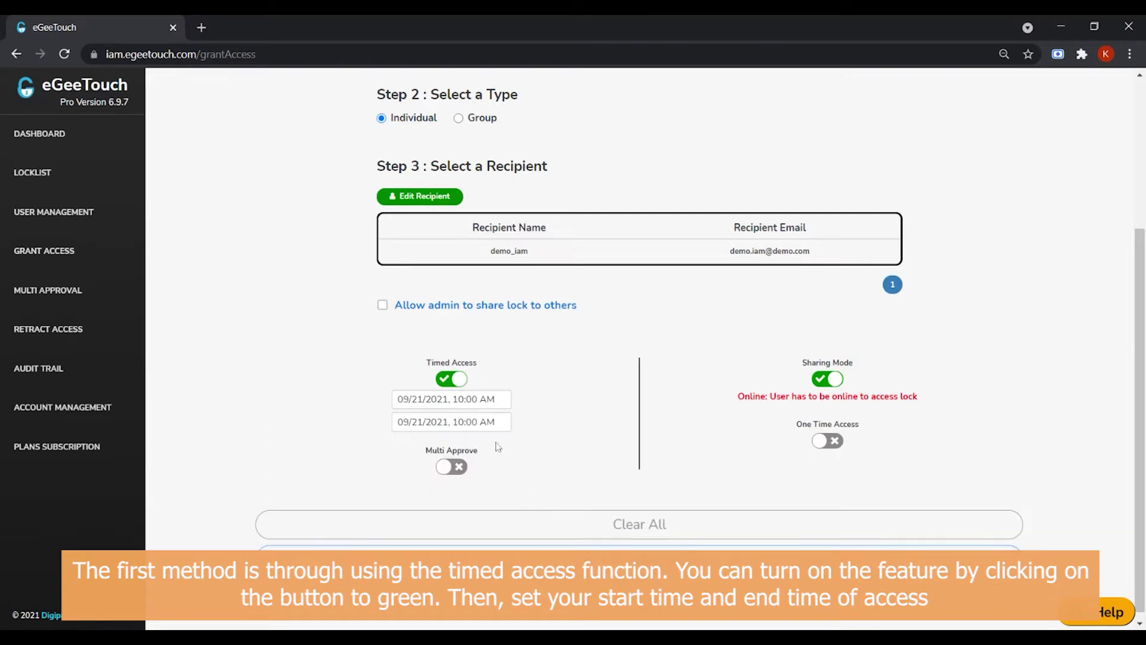
left_click(557, 537)
left_click(457, 383)
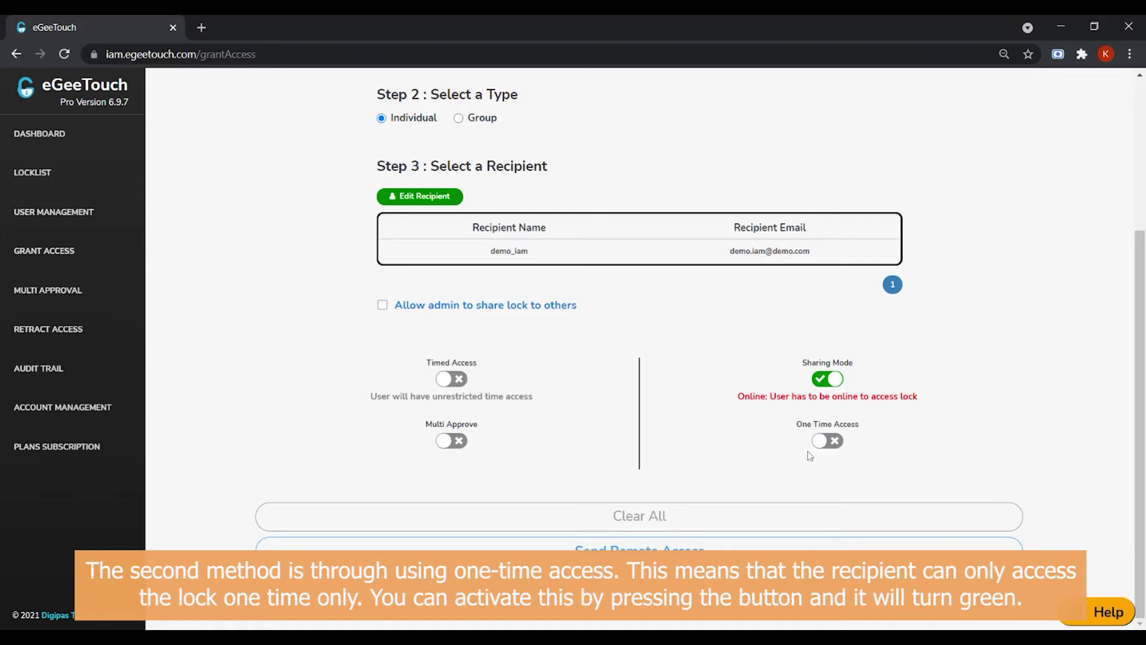
left_click(840, 447)
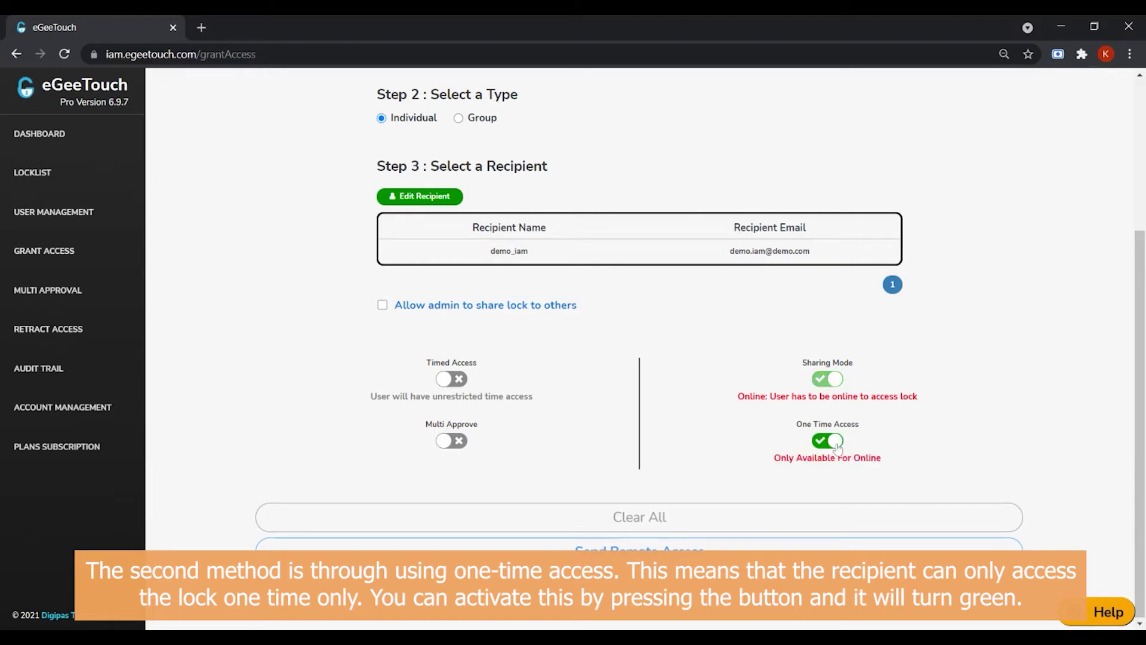
left_click(838, 446)
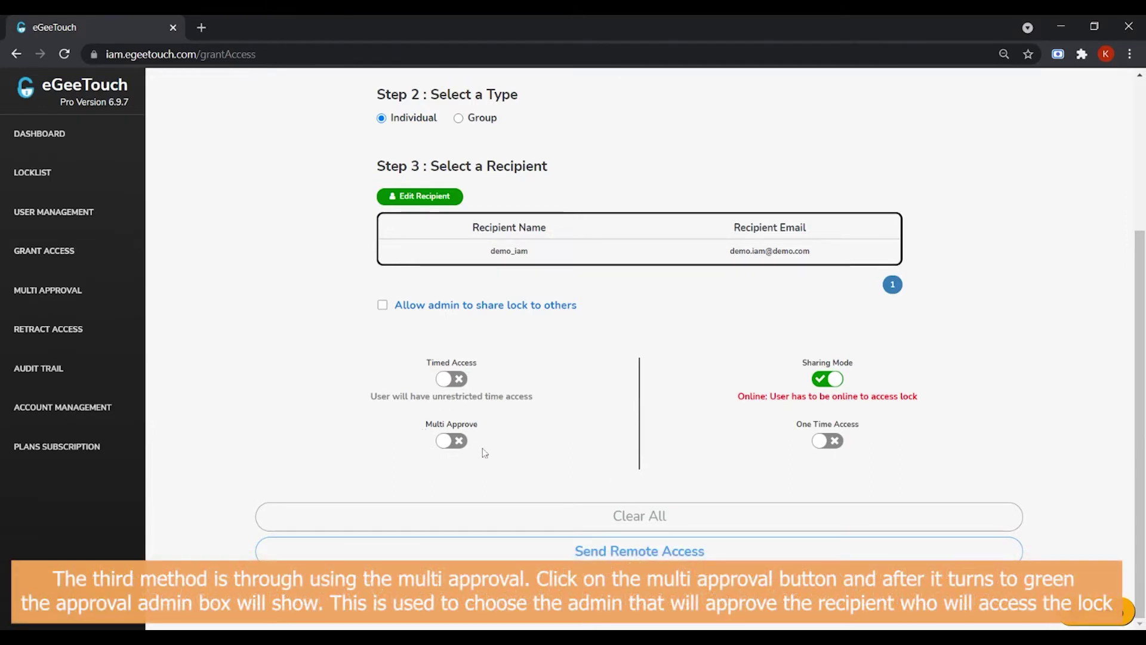
Step: Enable Multi Approve with the listed admin as approval admin and send the remote access
left_click(459, 445)
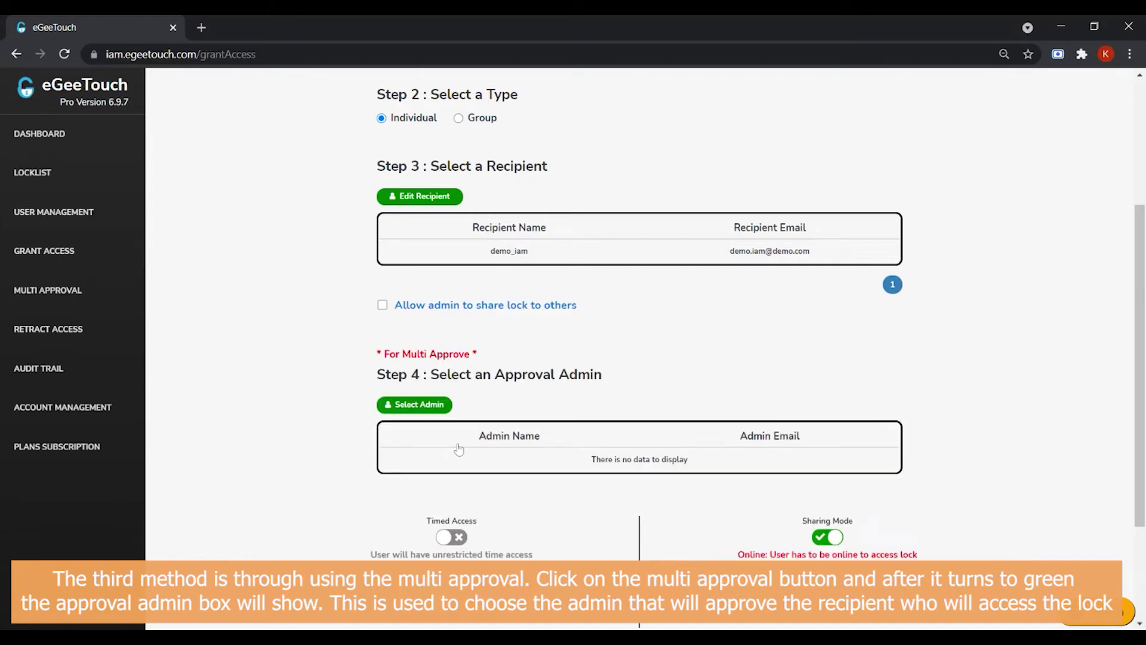
scroll(597, 471, "down", 3)
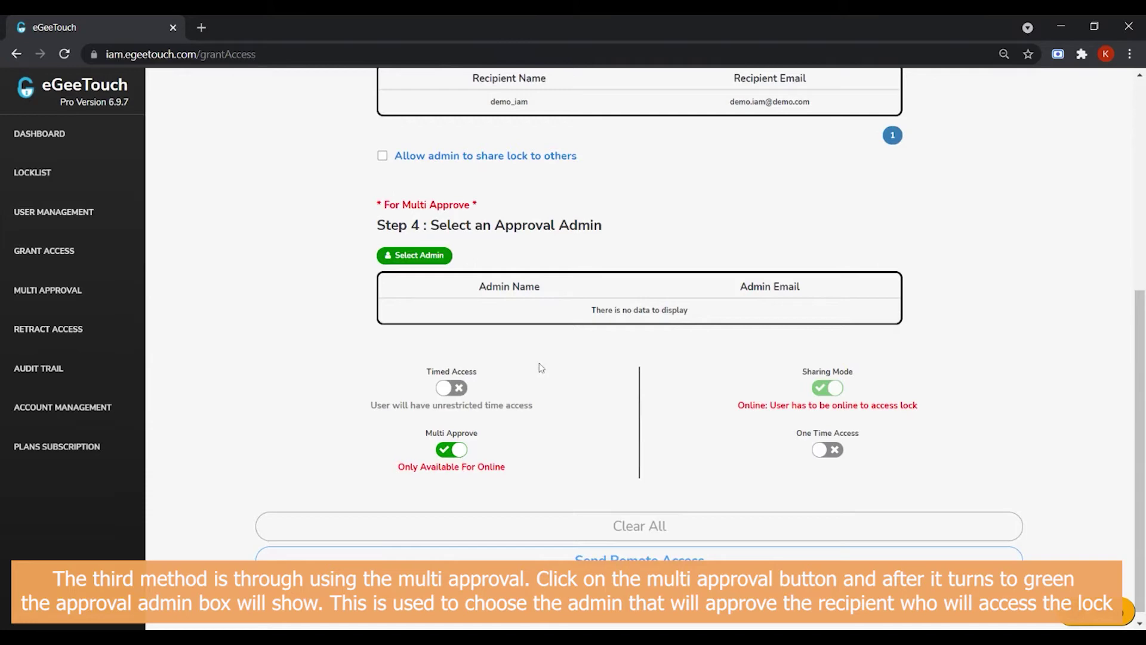
left_click(426, 262)
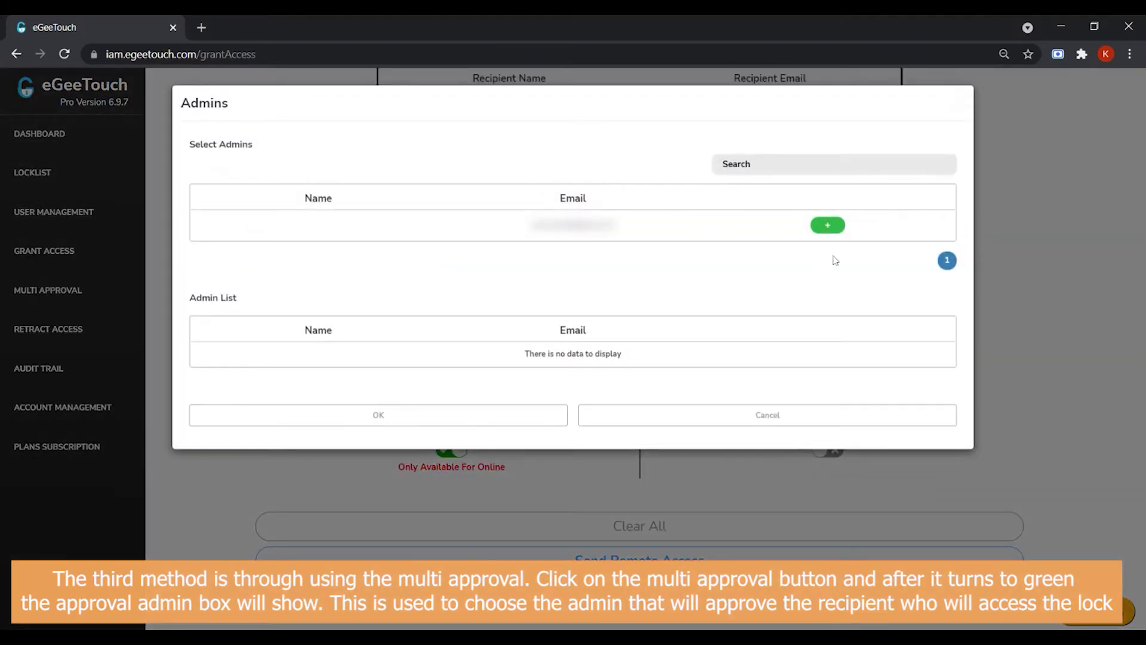
left_click(829, 226)
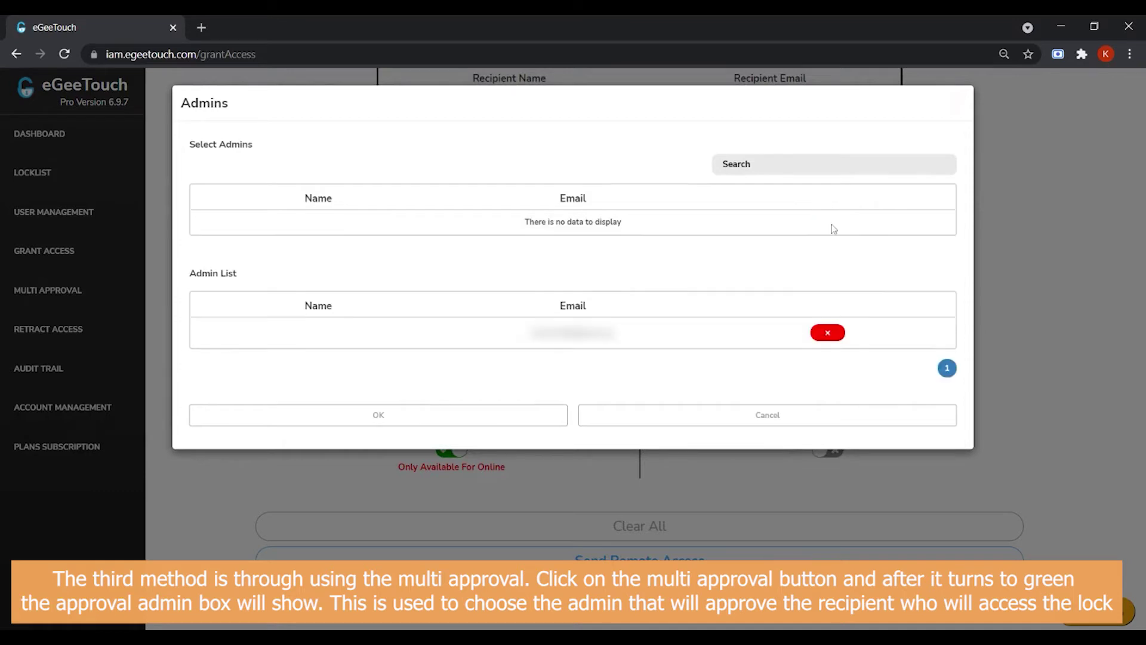
left_click(512, 417)
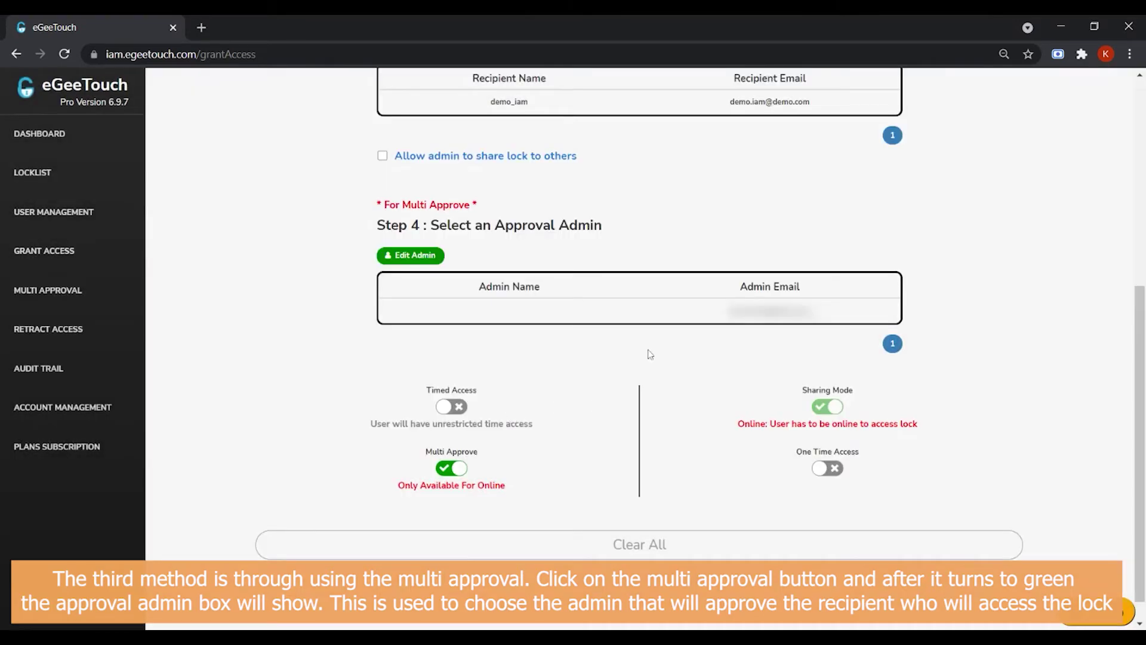
scroll(650, 354, "down", 1)
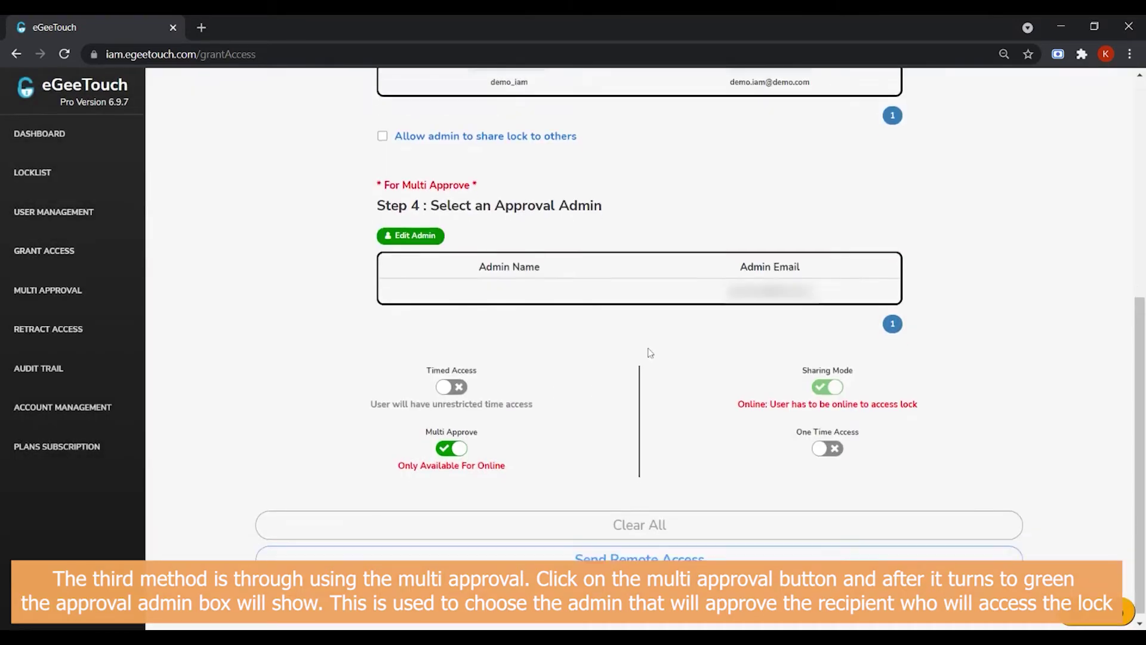
left_click(728, 559)
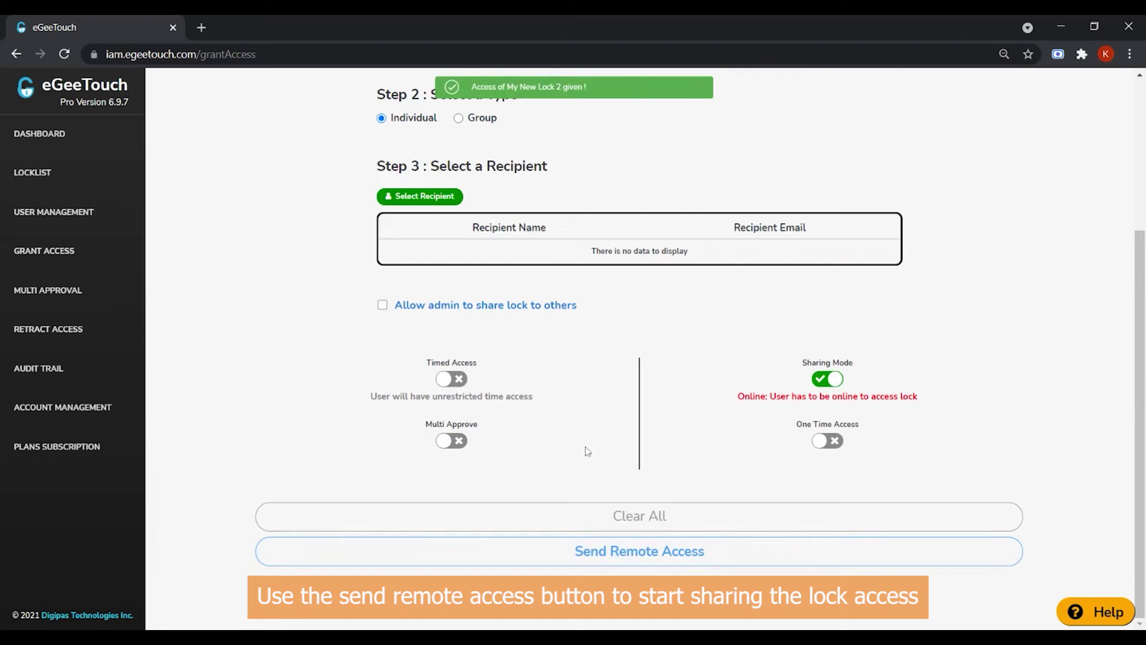
Step: Change the sharing type to Group and add the group Demo as the recipient
scroll(588, 448, "up", 4)
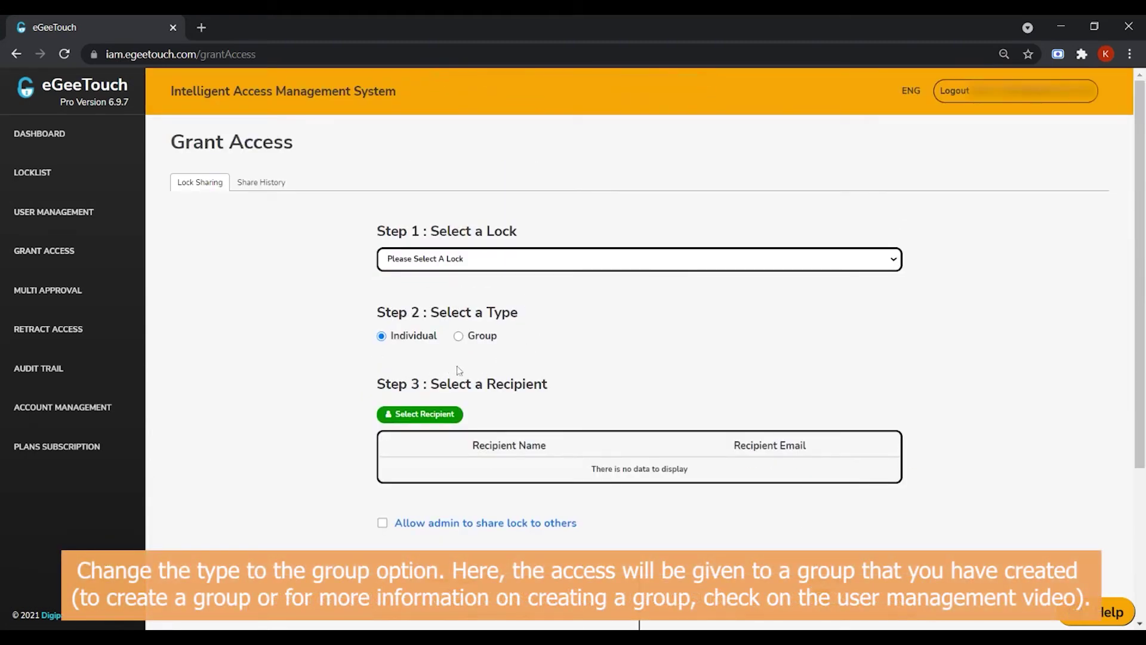
left_click(488, 340)
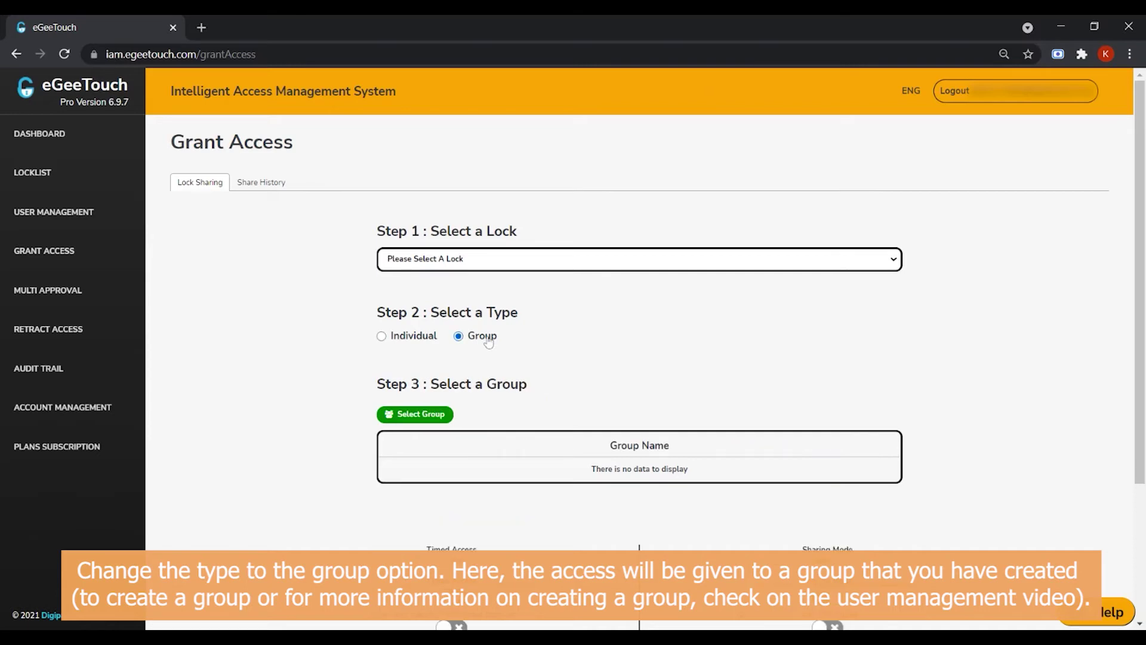
scroll(578, 346, "down", 1)
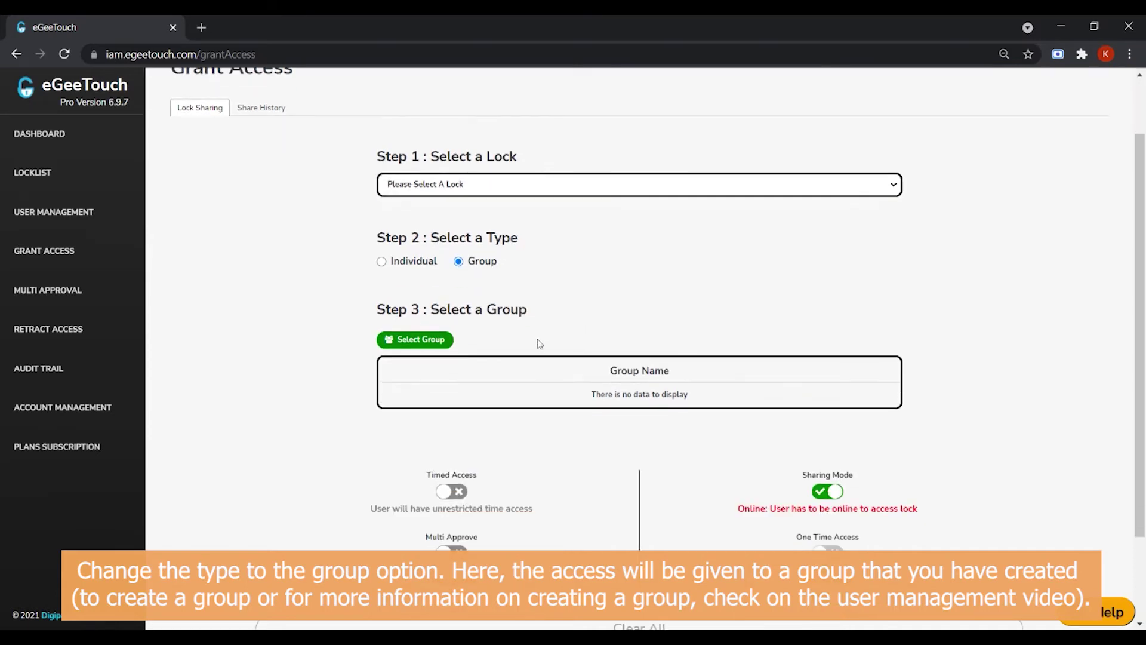
left_click(444, 343)
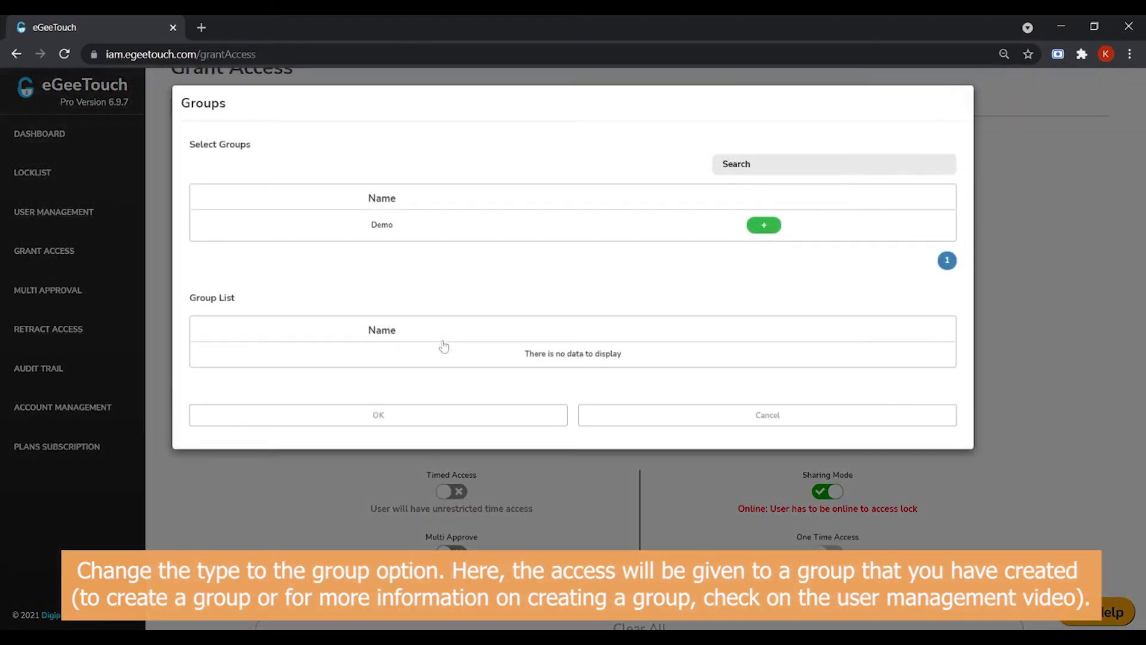
left_click(775, 227)
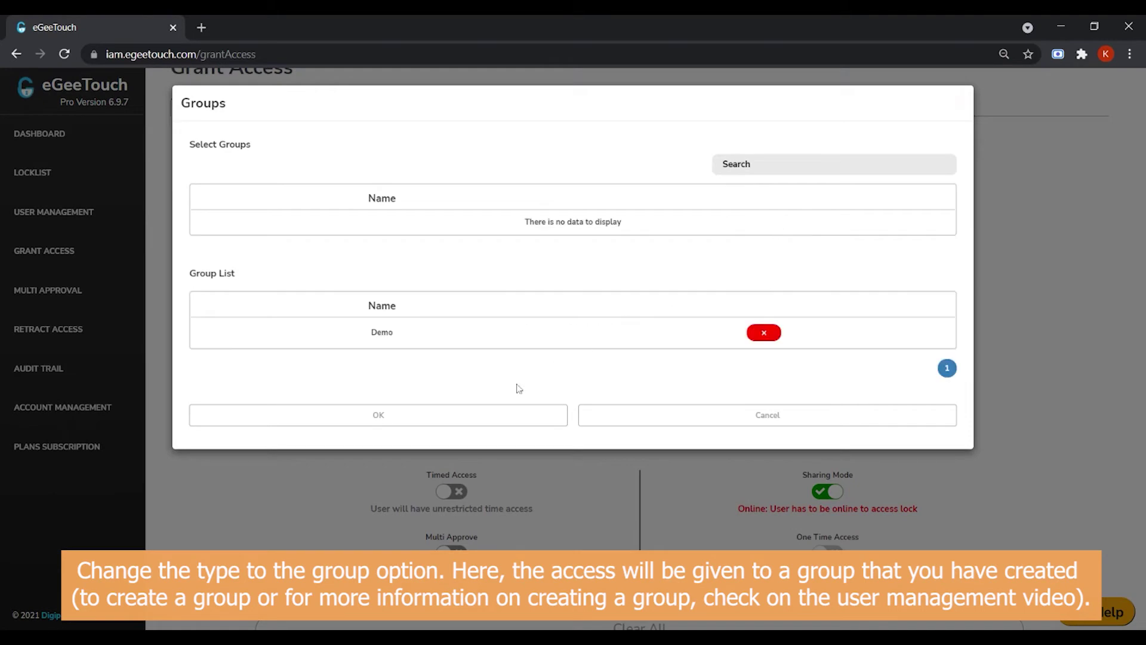
left_click(454, 414)
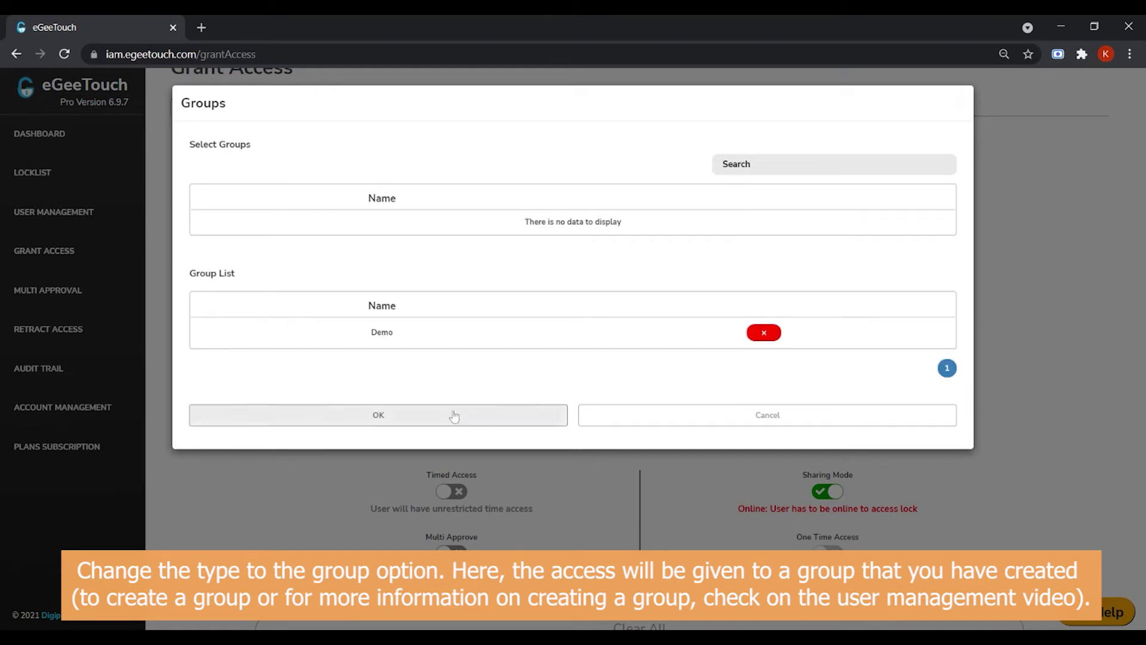
Step: Try Timed Access for the Demo group with an end time of 09/21/2021, 10:30 AM, and switch it back off
scroll(561, 388, "down", 2)
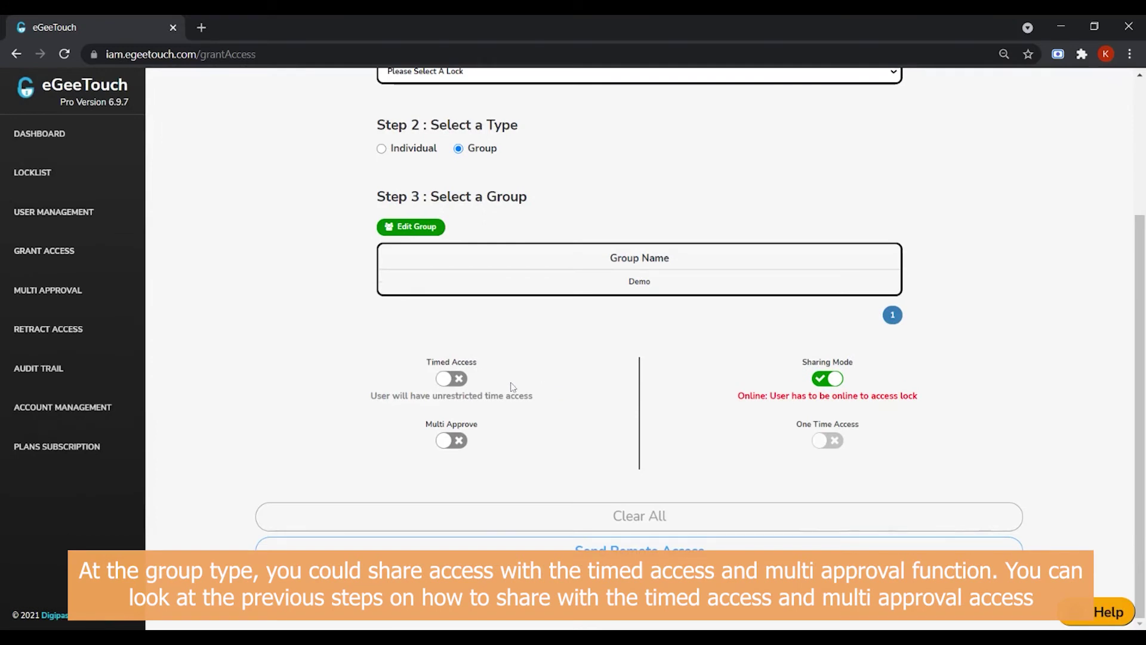
left_click(457, 382)
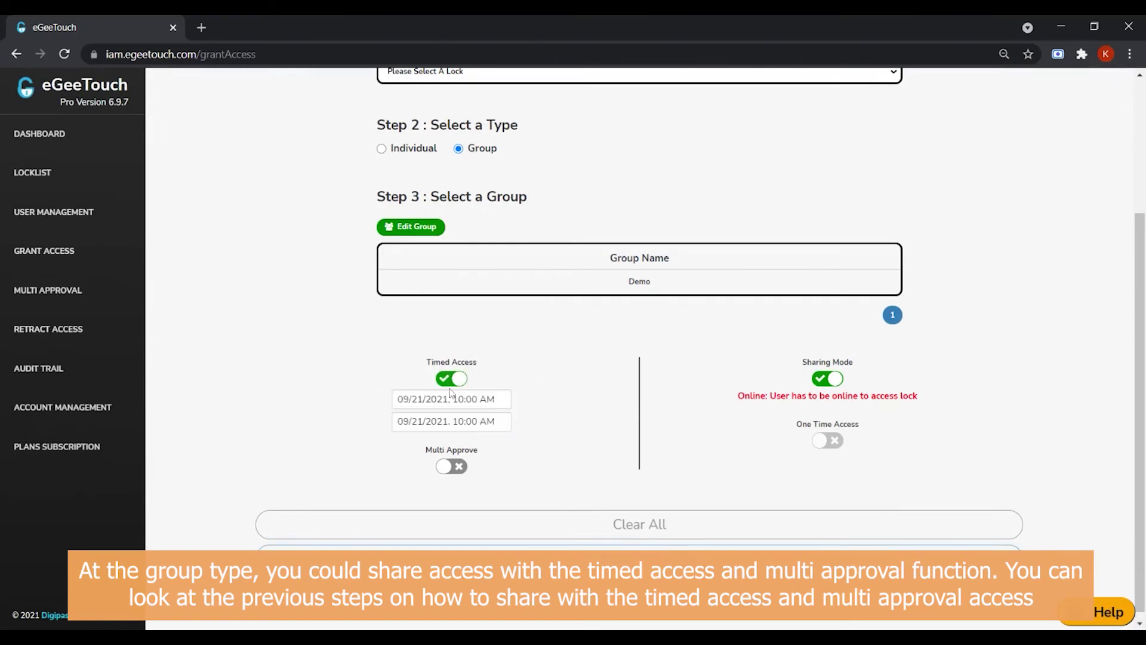
left_click(449, 422)
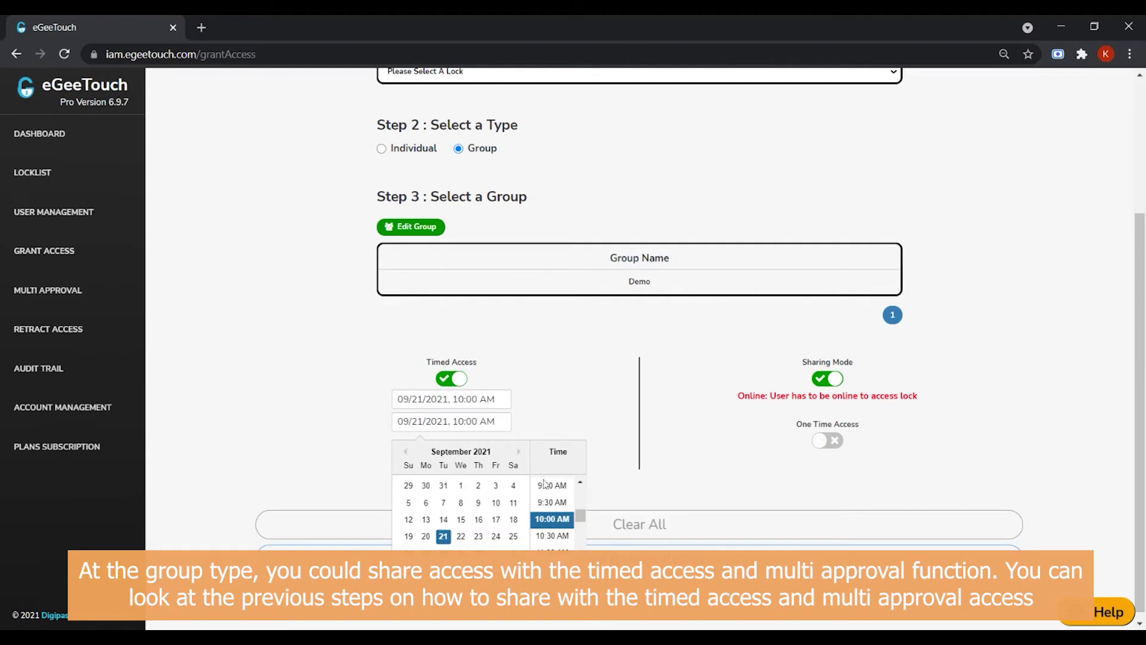
left_click(551, 536)
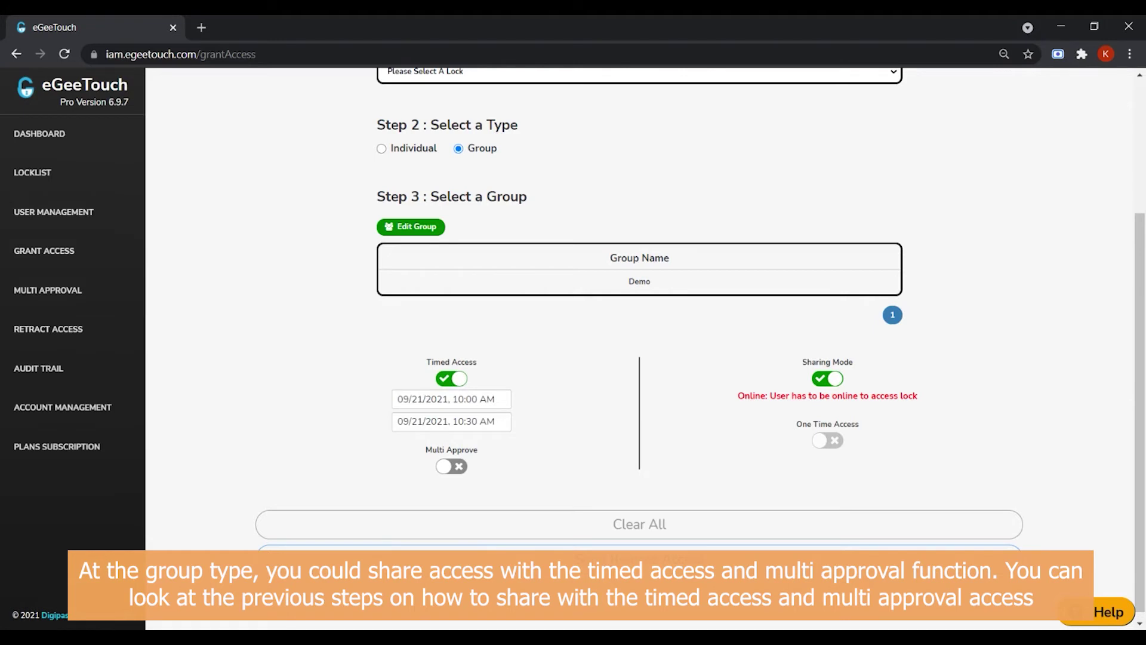
left_click(458, 377)
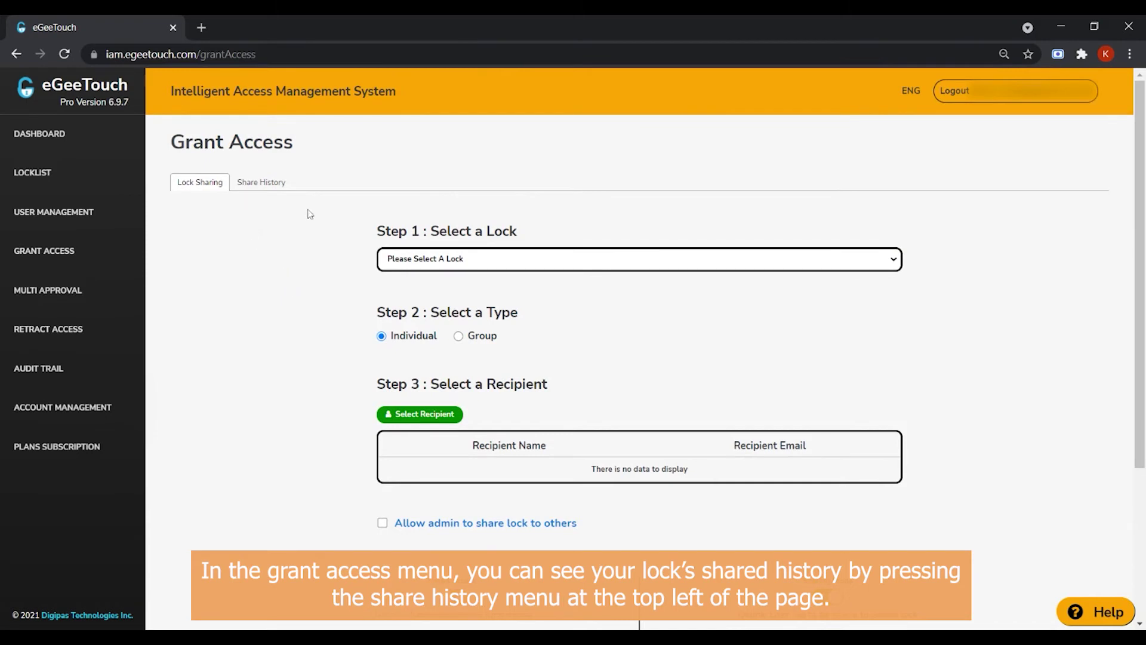
Step: View the lock share history and open the Multi Approval list
left_click(263, 191)
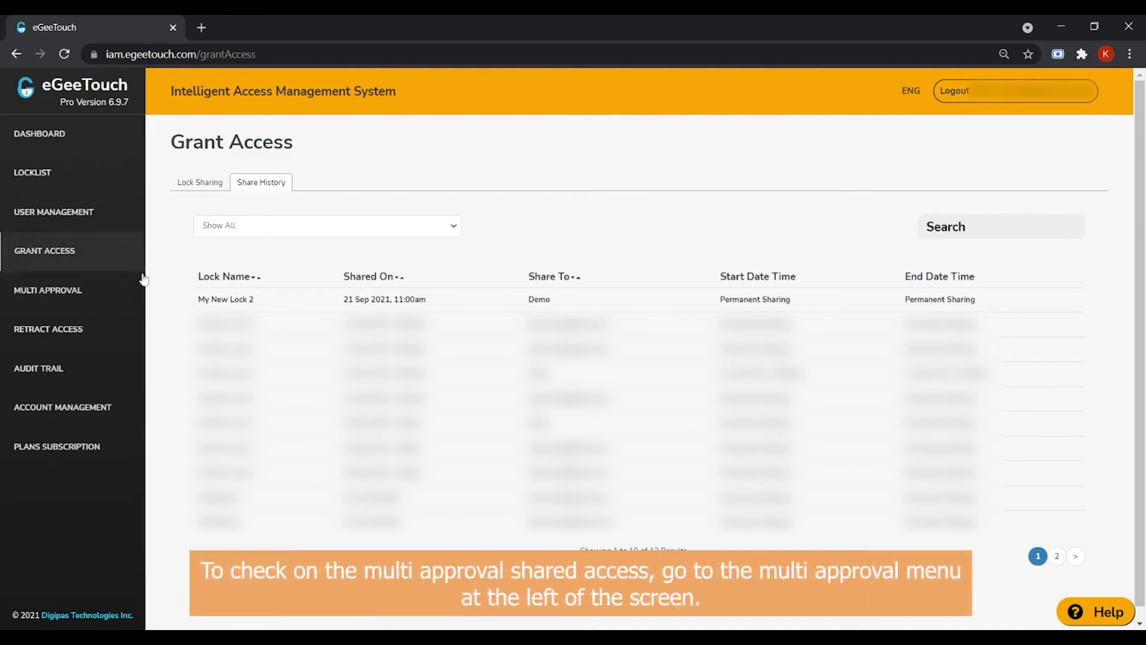
left_click(73, 299)
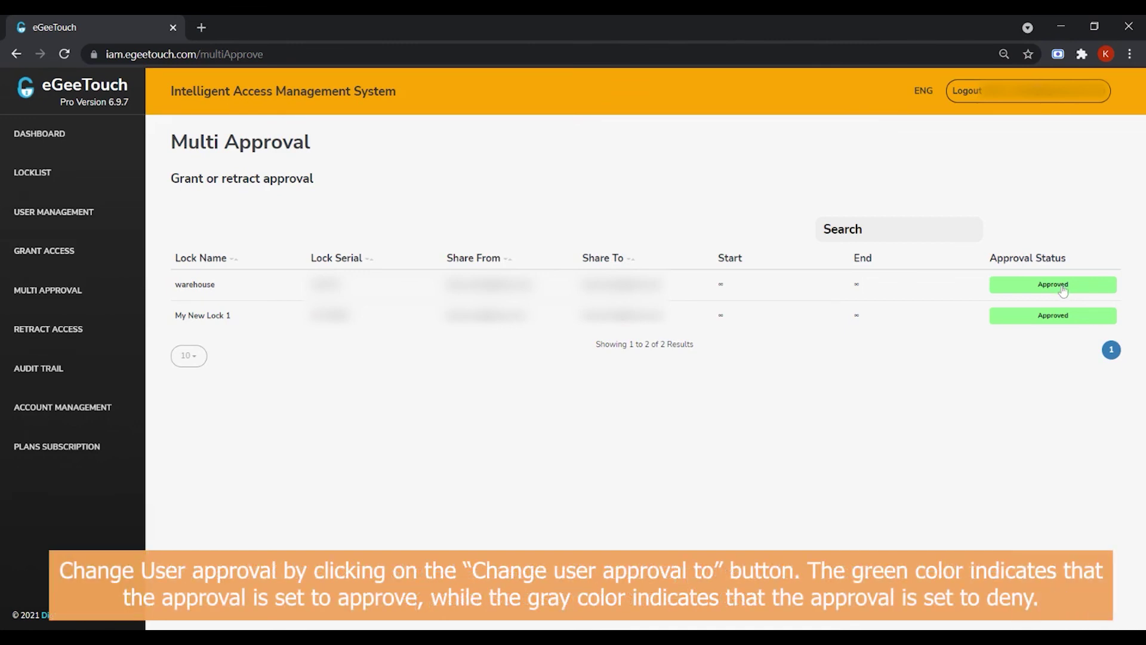
Step: Try switching the warehouse lock's user approval to Approved and back to Denied, and close the permission details without saving
left_click(1062, 291)
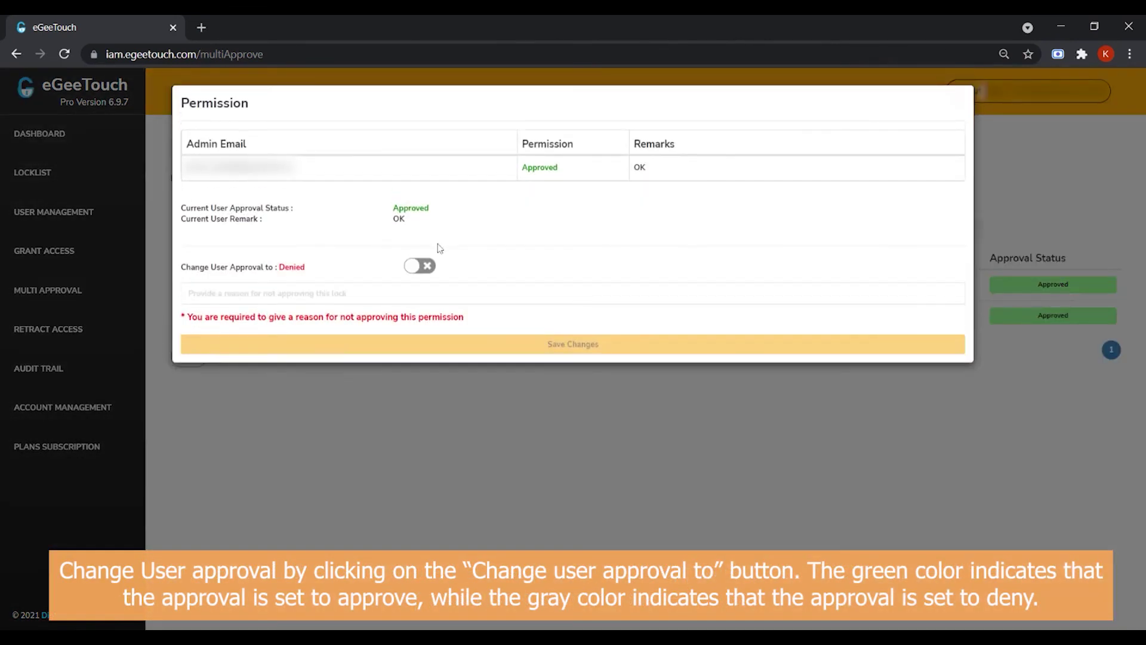
left_click(421, 266)
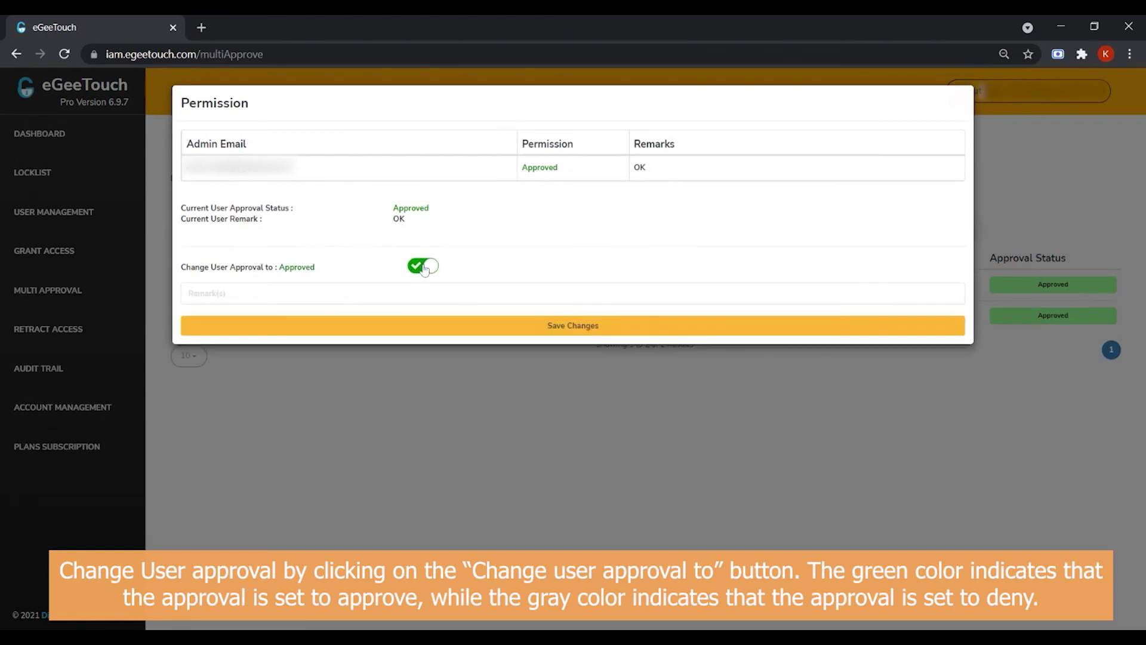
left_click(423, 267)
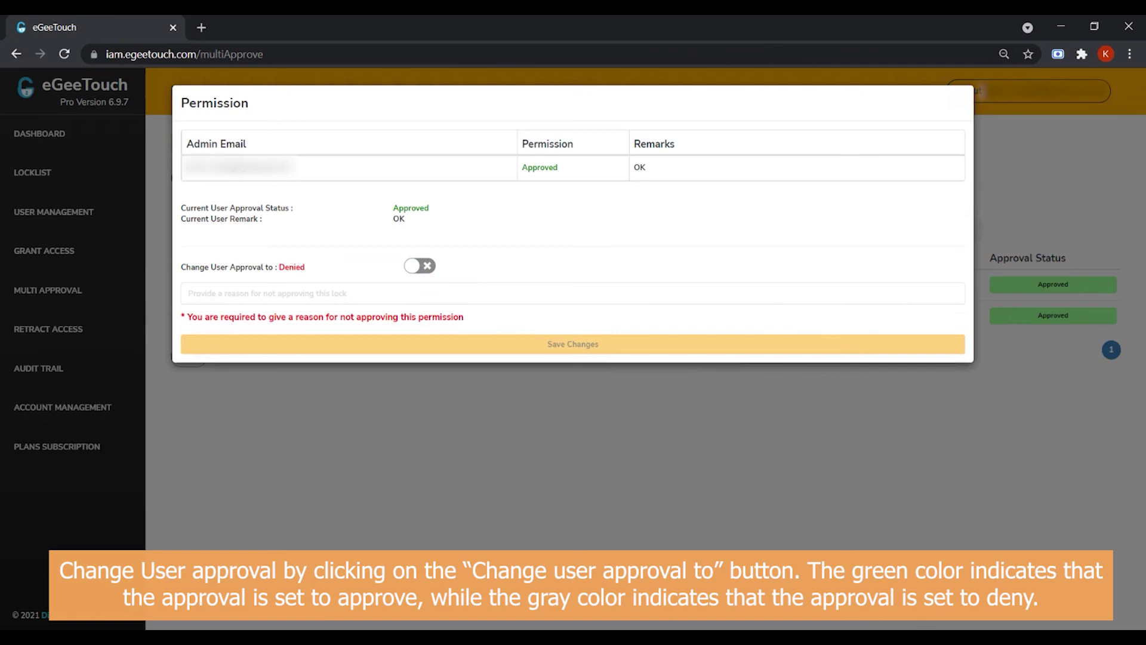
left_click(491, 440)
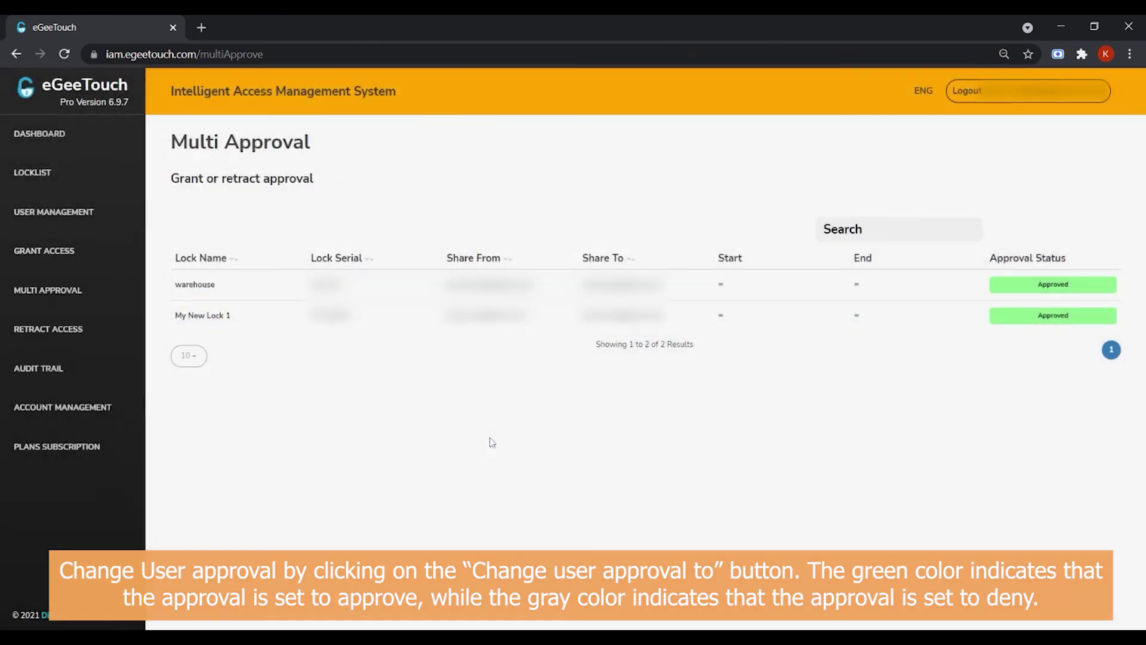